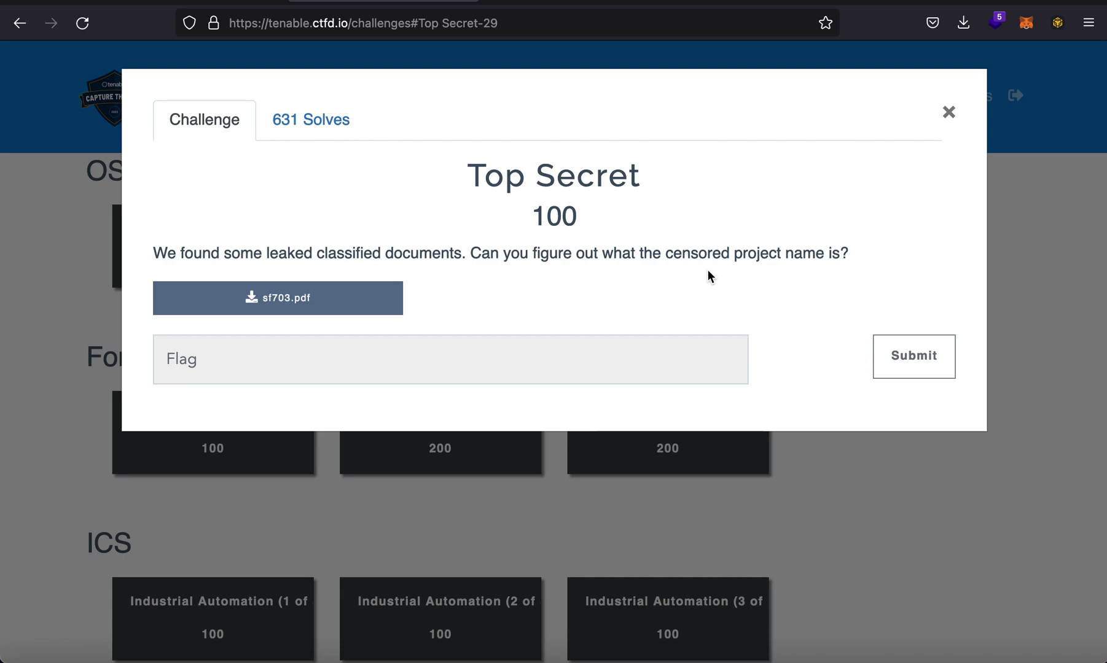
triple_click(511, 179)
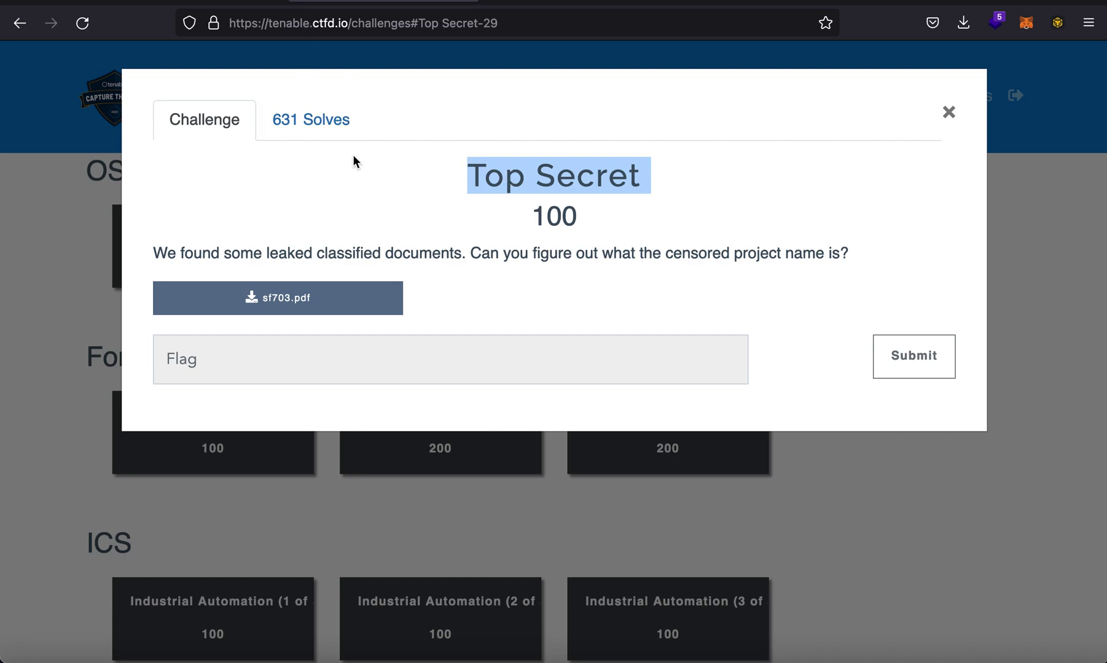
left_click(370, 149)
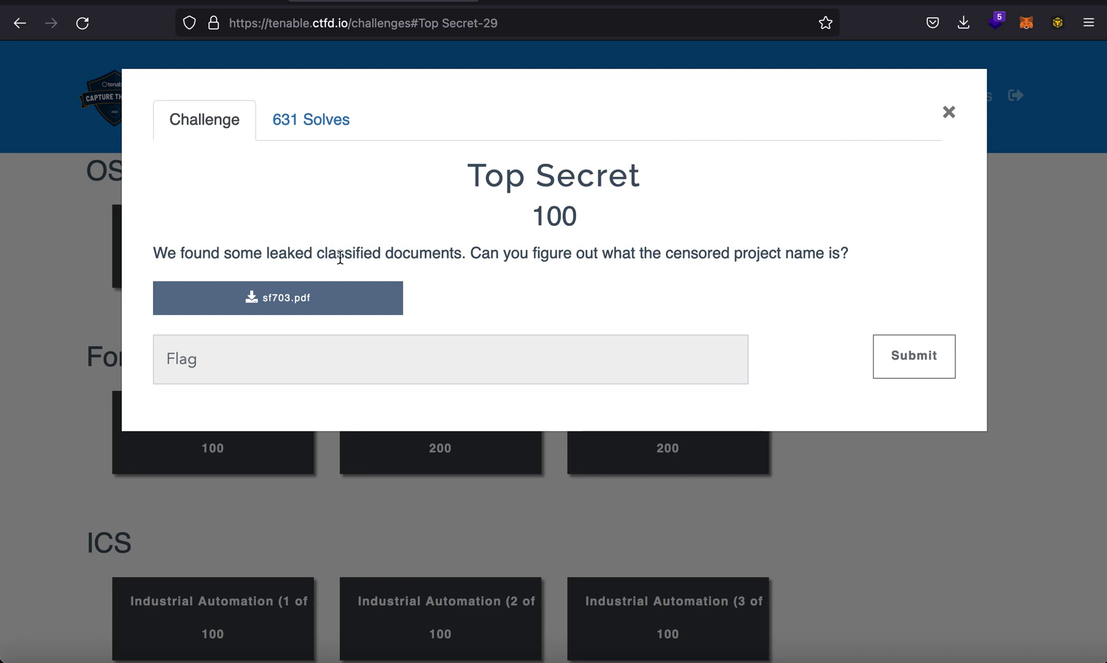
Read the Top Secret challenge about the censored project name in sf703.pdf, then switch to Terminal
double_click(496, 252)
key("super+Tab")
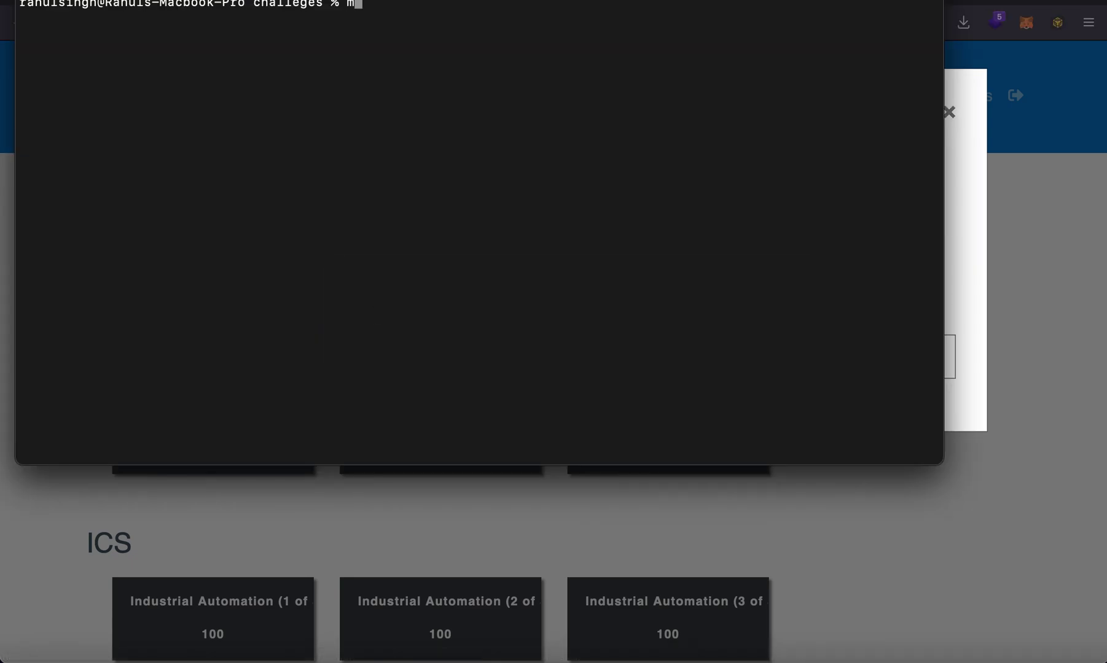
type("mv ~/")
Move sf703.pdf from Downloads into the current challenges folder with mv
left_click_drag(379, 3, 378, 43)
type("Dow")
key("Tab")
type("sf")
key("Tab")
type(".")
key("Return")
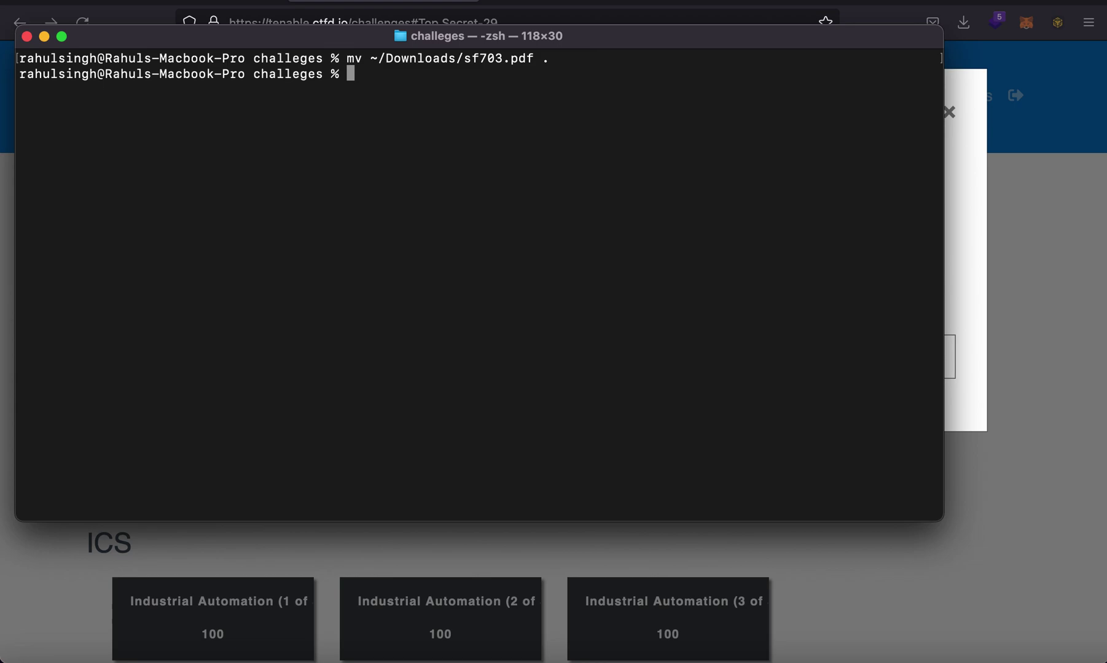
type("open s")
Open sf703.pdf to view its blacked-out Project line, then close it
key("Tab")
type("f")
key("Tab")
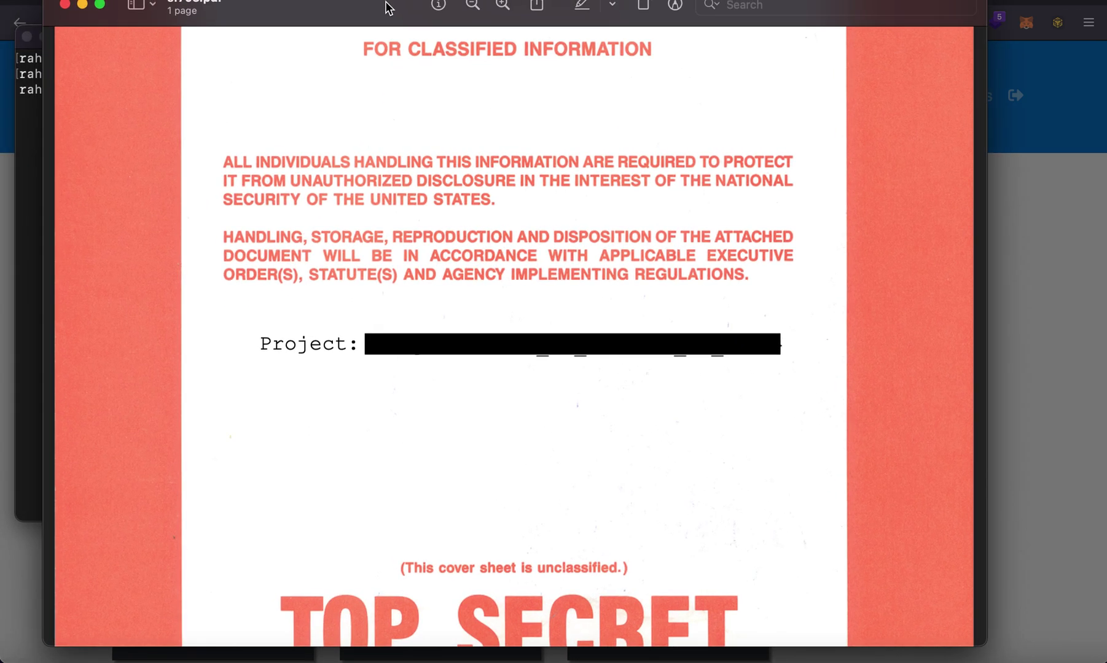
scroll(476, 372, "down", 5)
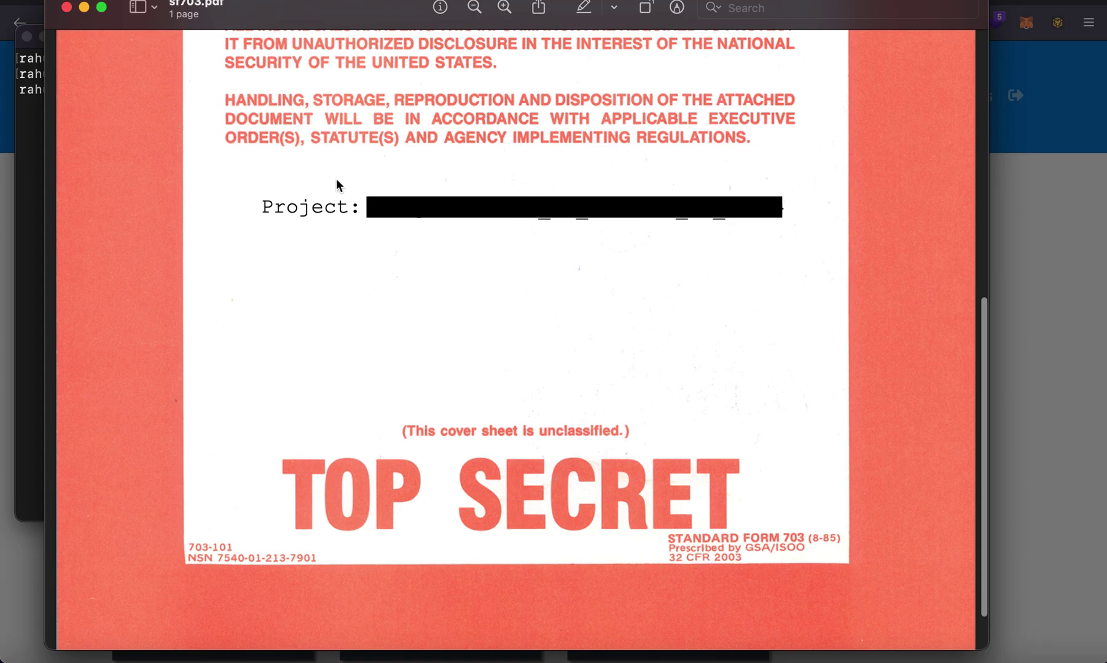
left_click(67, 7)
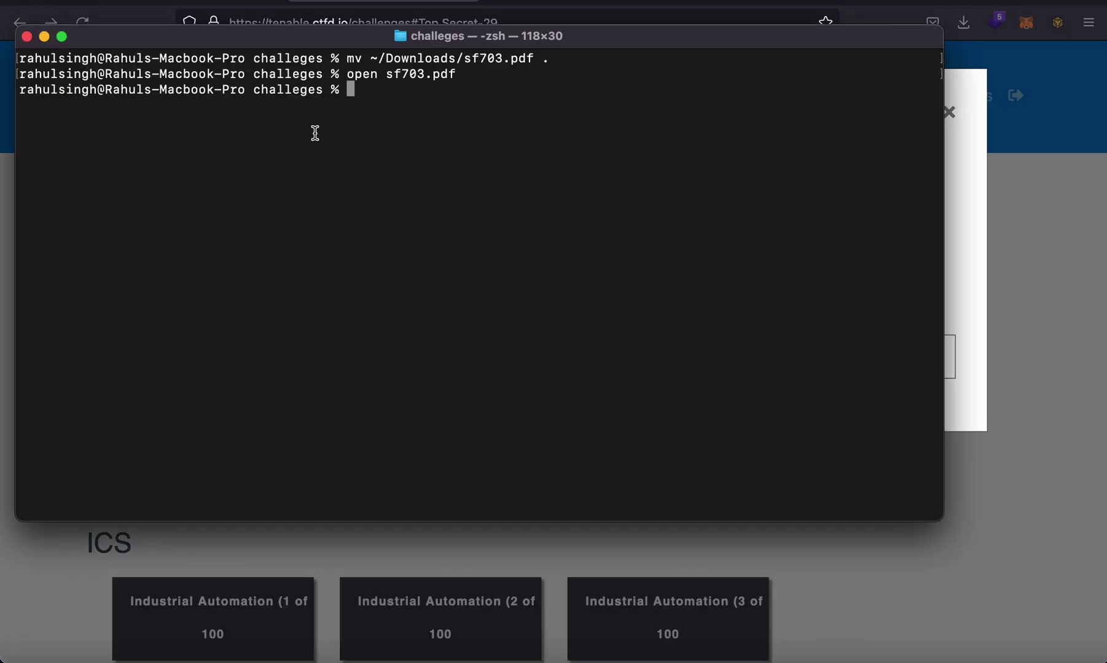
Run pdftohtml on sf703.pdf and list the generated HTML pages and PNG images
left_click_drag(311, 37, 345, 41)
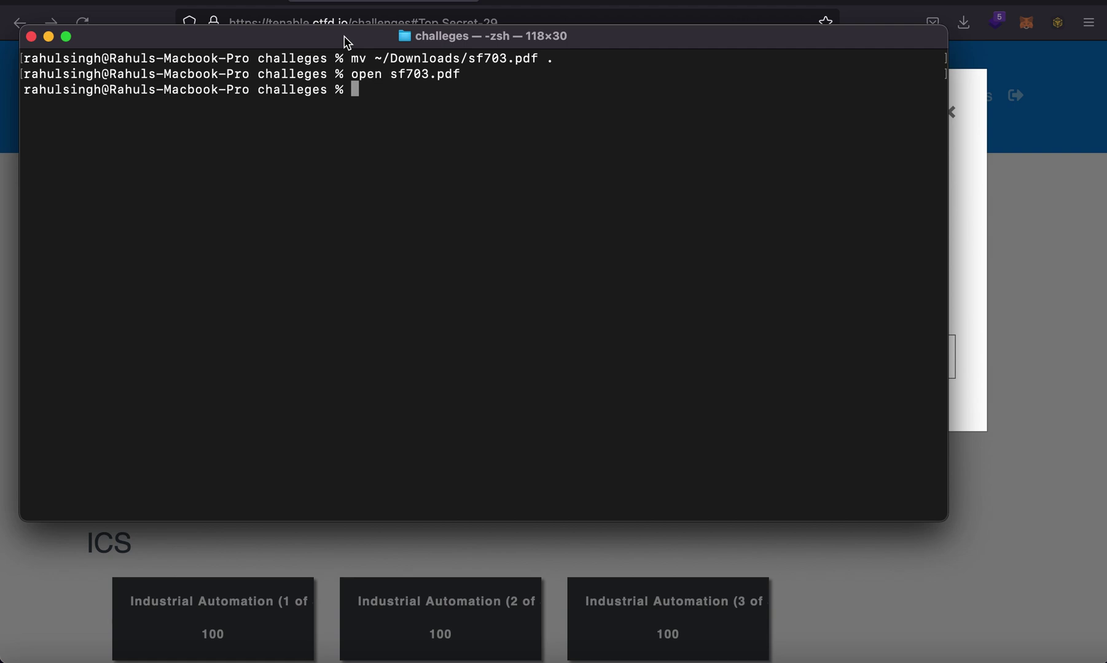
type("pdft")
type("ohtml ")
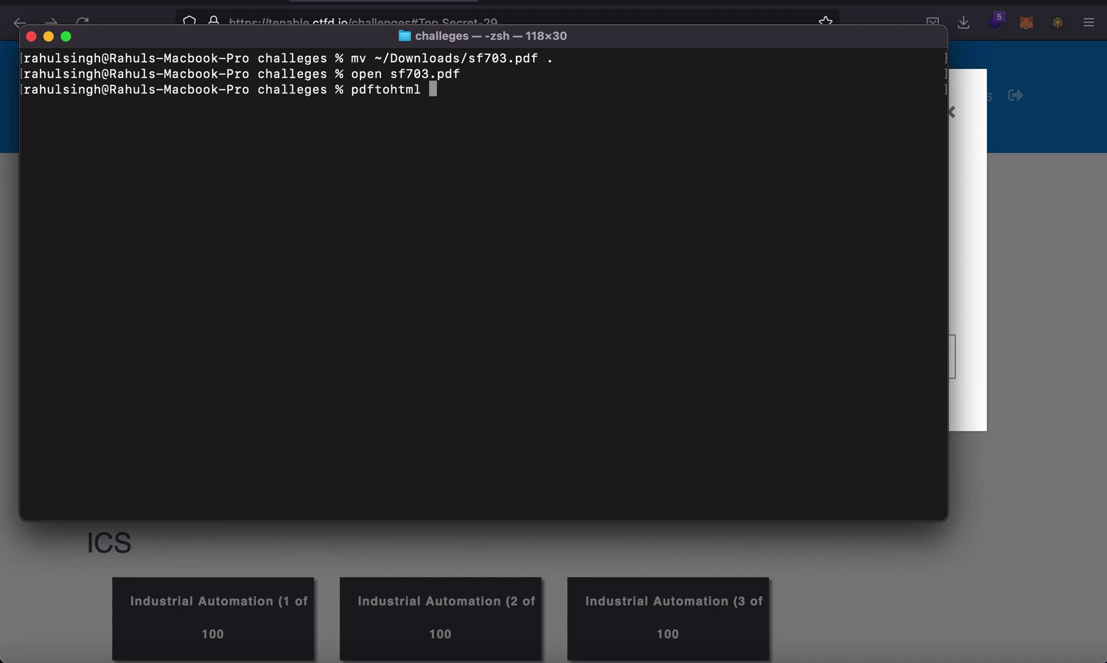
type("sf703.pdf")
key("Return")
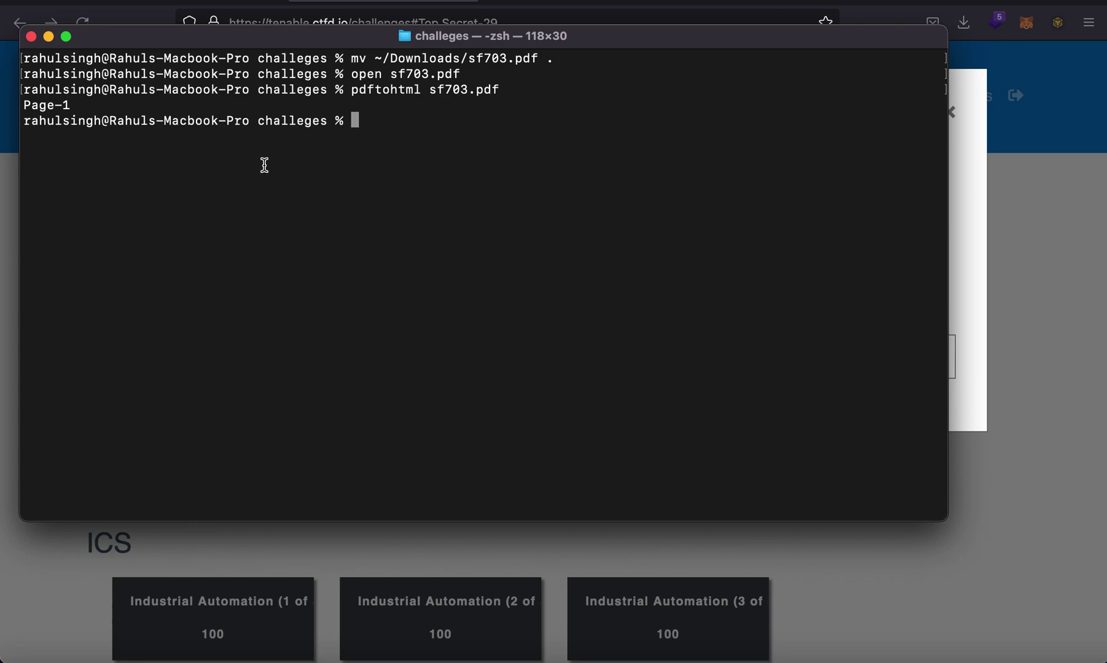
type("ls")
key("Return")
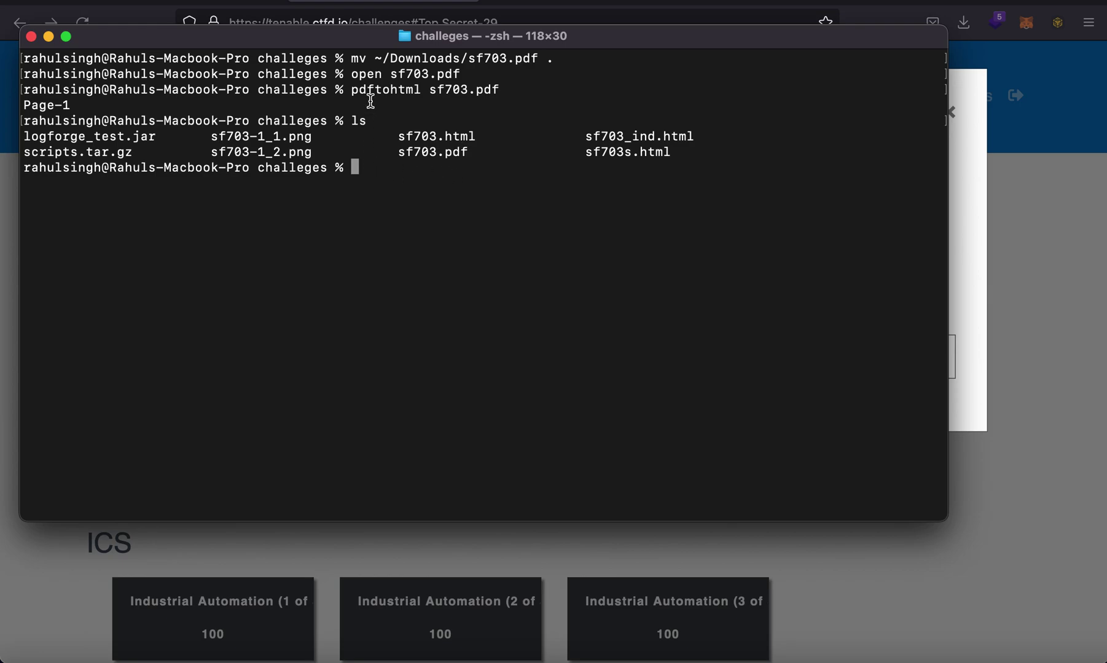
type("pdfto")
List the pdfto* conversion tools, select pdftotext, then bring up the challenges folder in Finder
key("Tab")
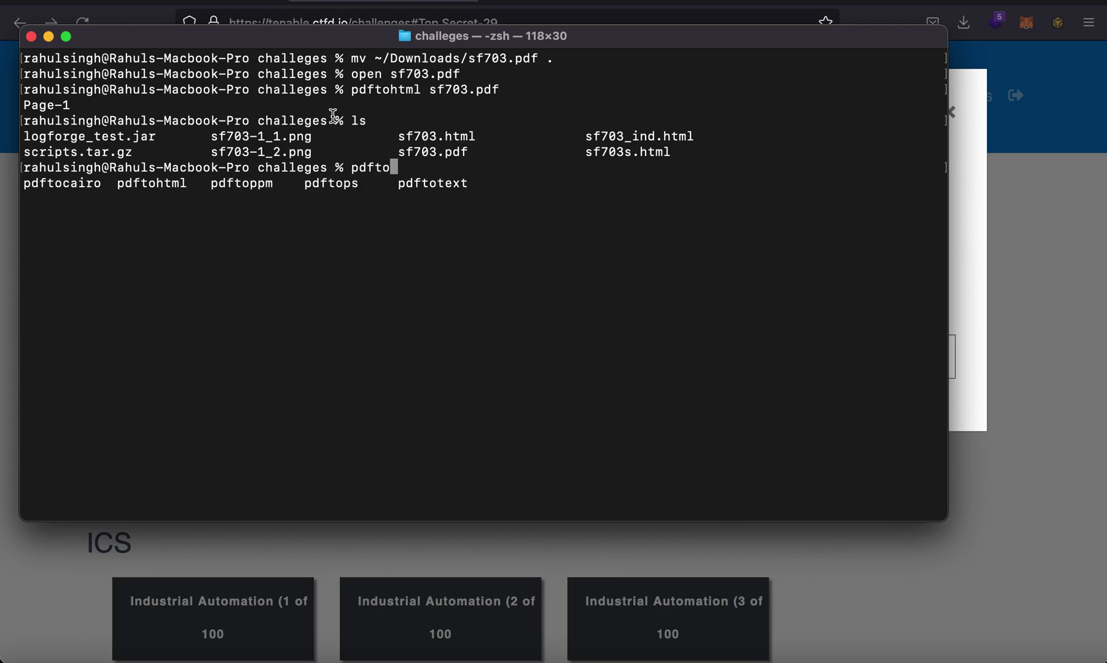
double_click(452, 181)
key("super+Tab")
key("super+Tab")
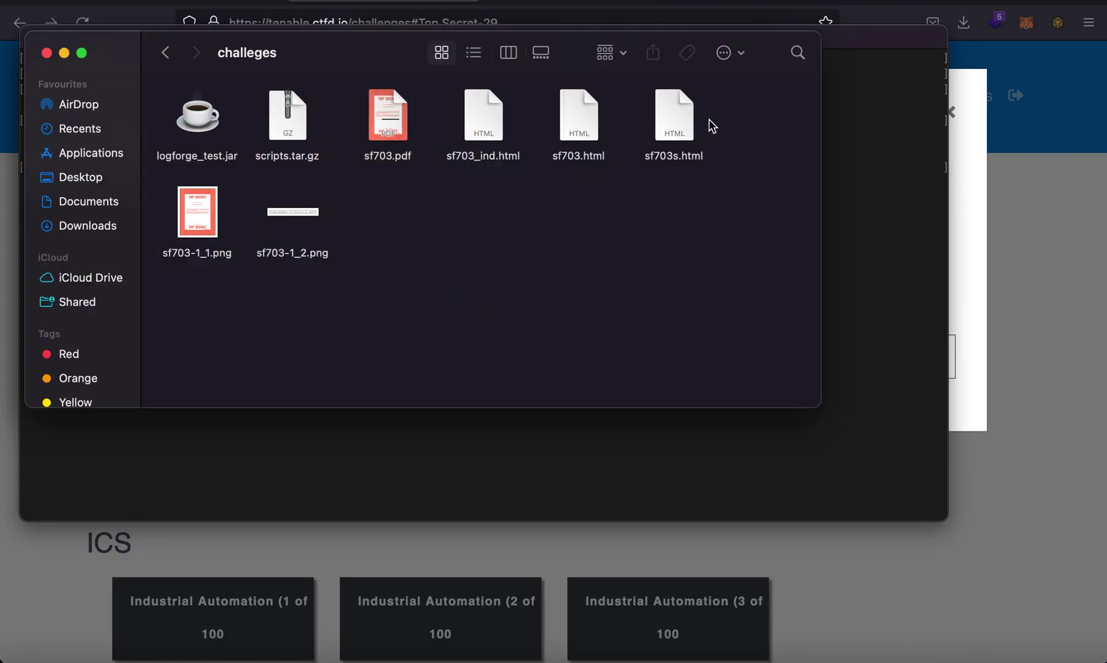
View sf703-1_1.png, then open sf703-1_2.png to read flag{rememb3r_t0_flatt3n_ur_PDF5}
double_click(199, 213)
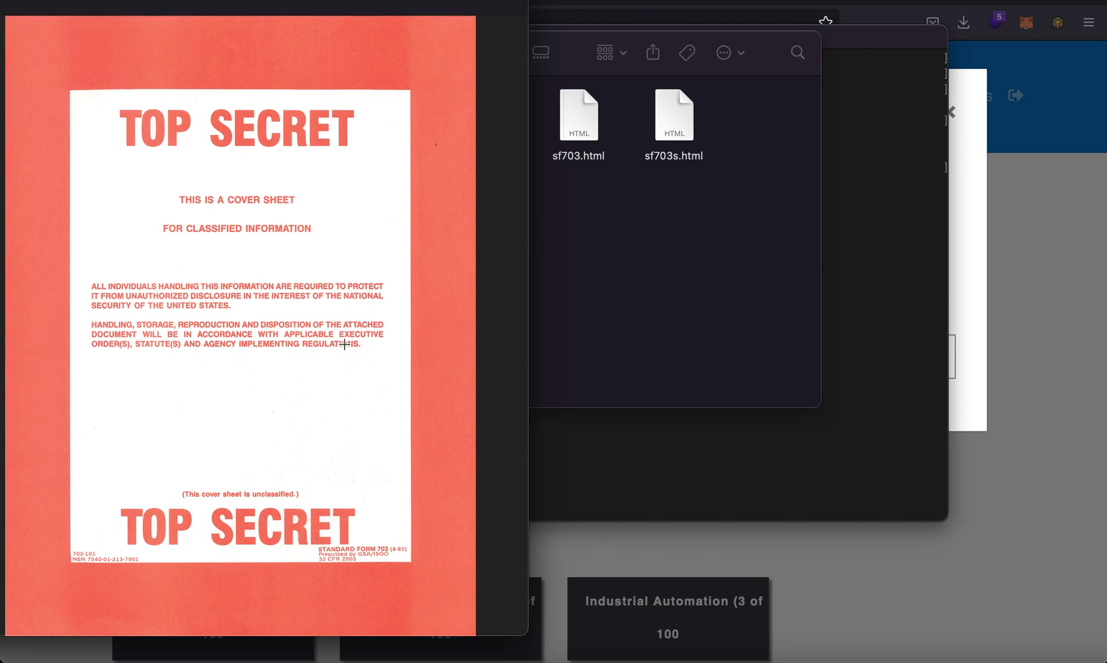
key("space")
double_click(290, 213)
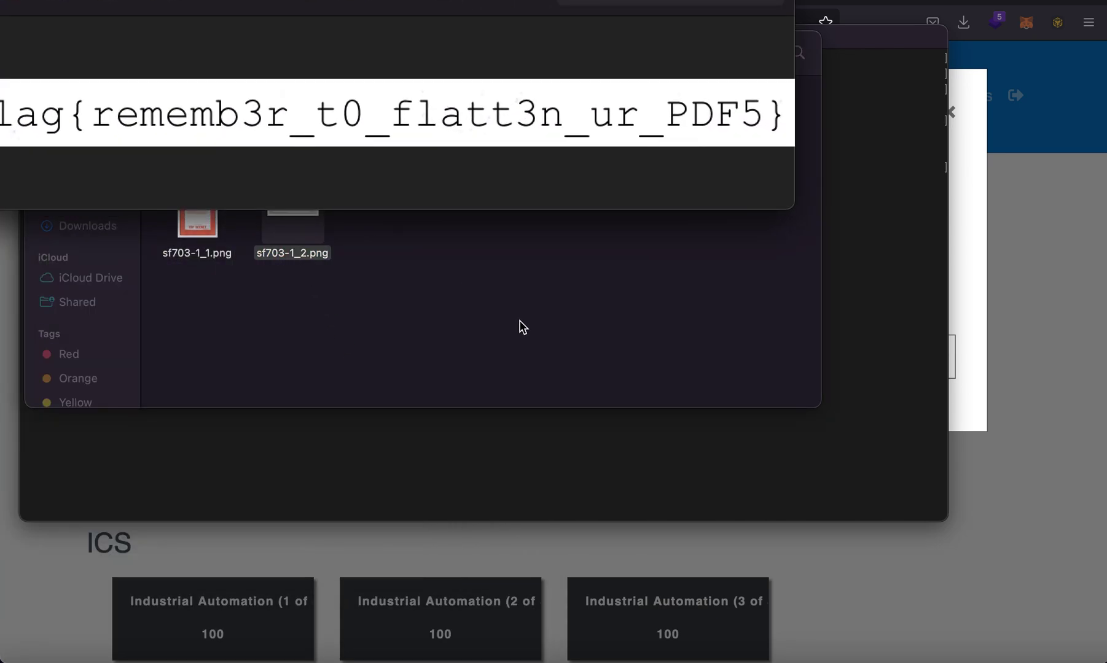
left_click_drag(398, 55, 536, 65)
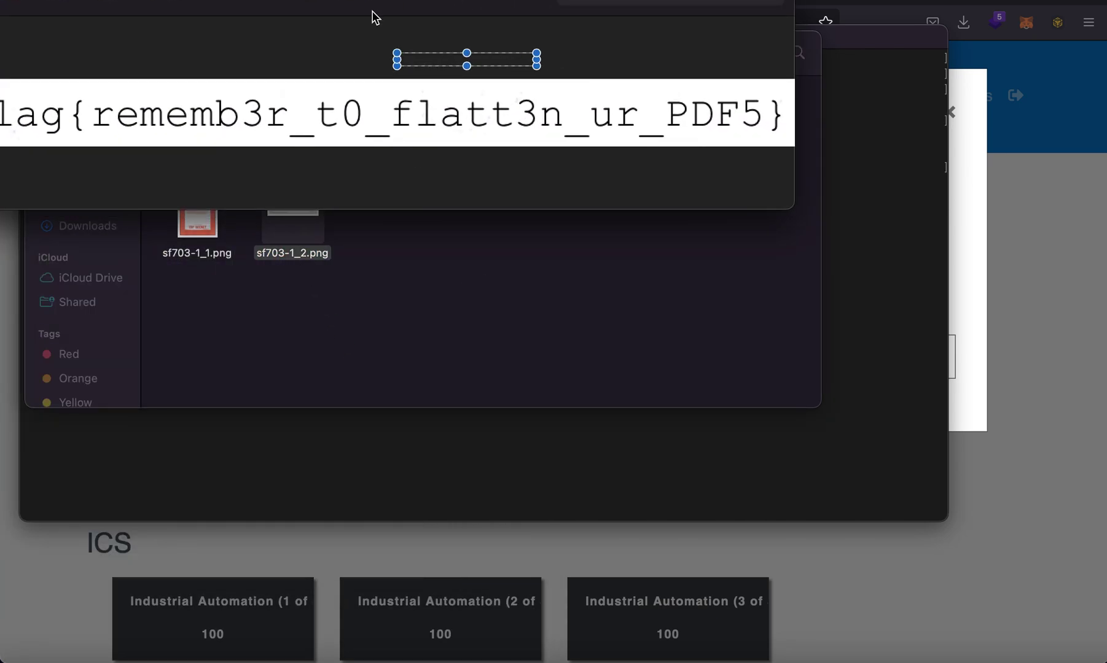
left_click_drag(474, 11, 560, 58)
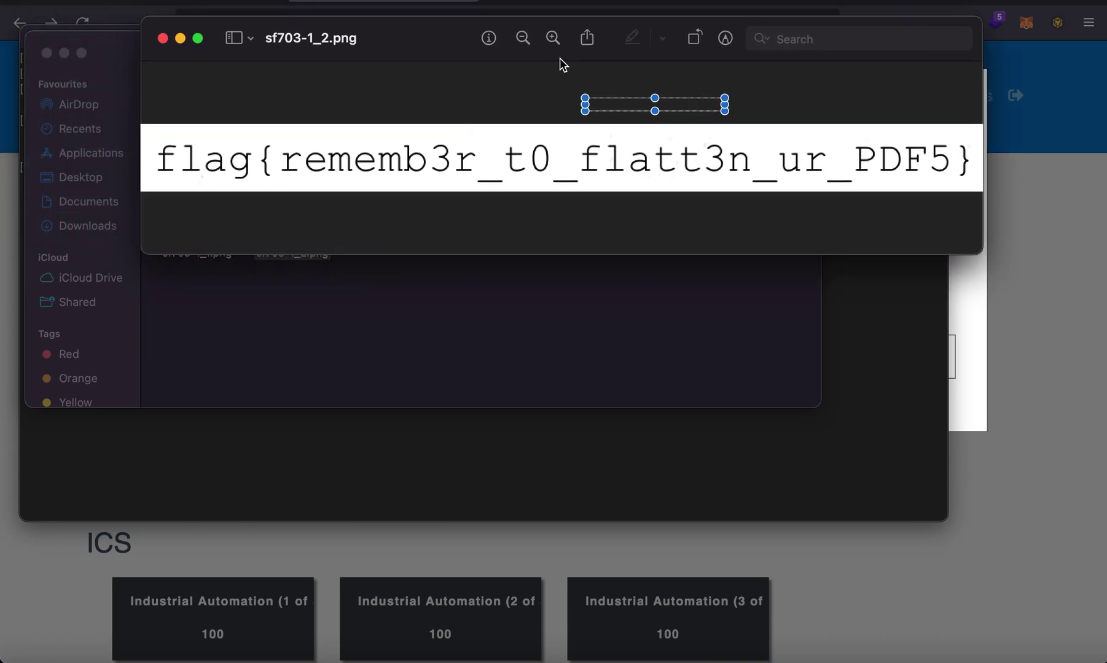